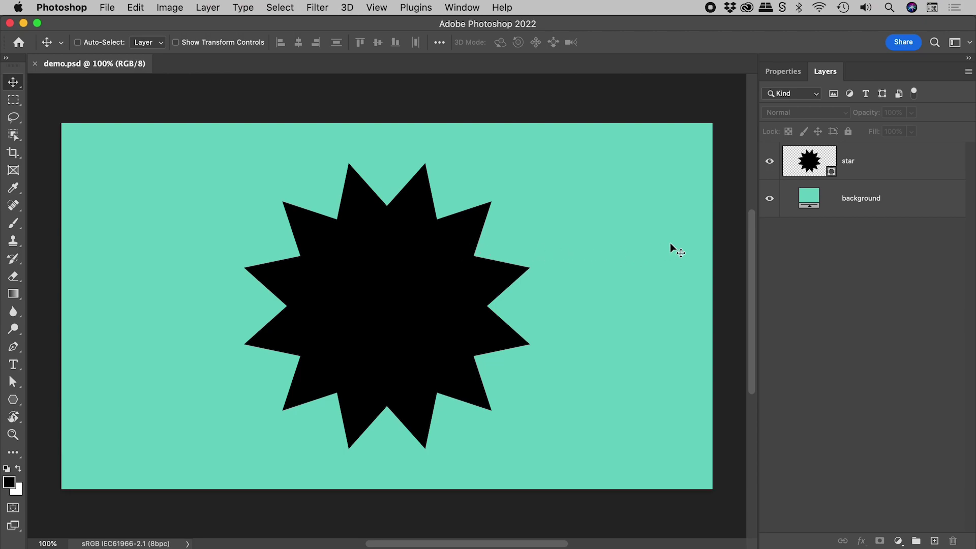
pyautogui.click(905, 170)
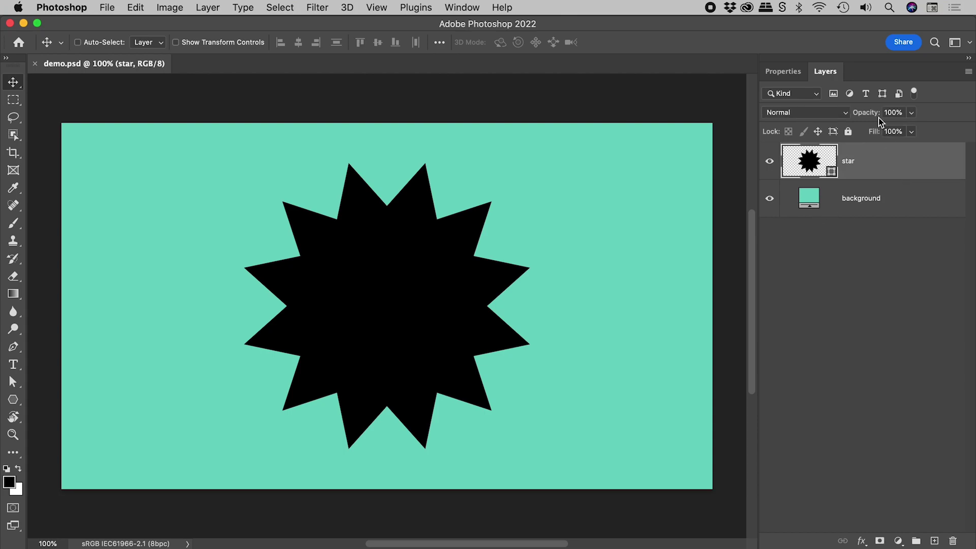
pyautogui.moveTo(873, 113); pyautogui.dragTo(846, 113)
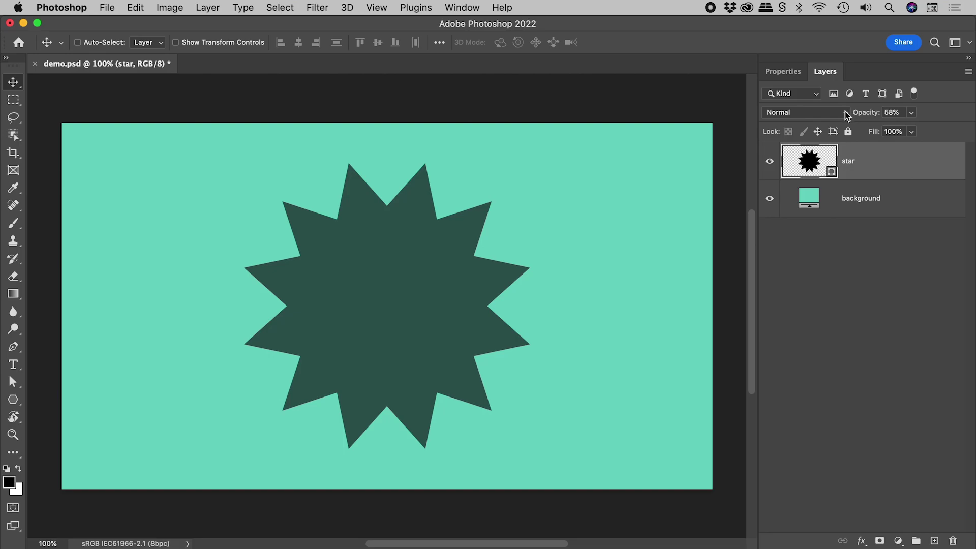
pyautogui.click(770, 199)
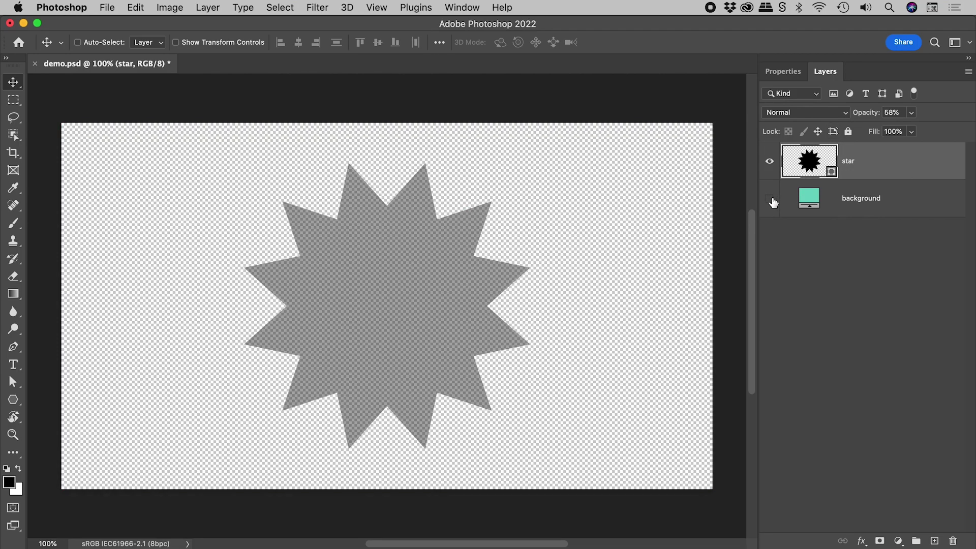
pyautogui.click(769, 199)
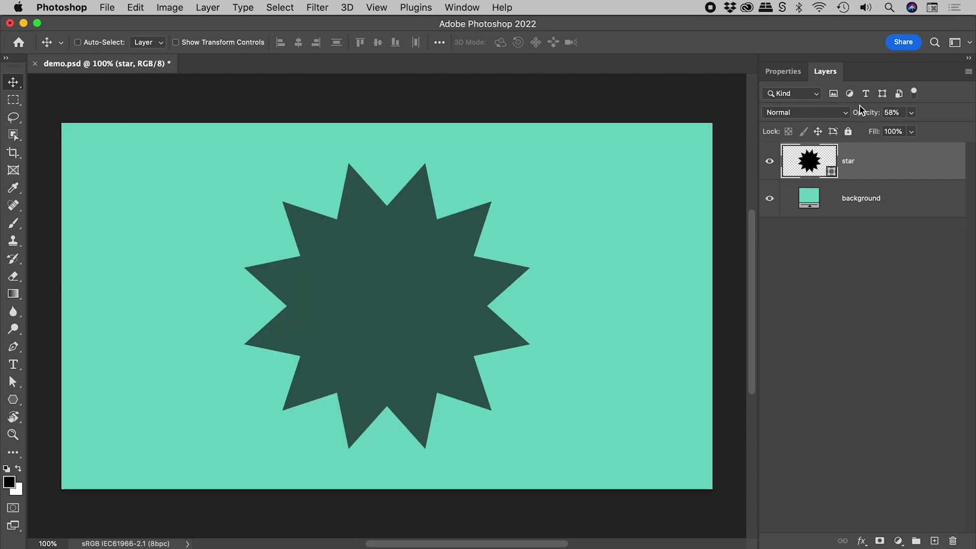
pyautogui.moveTo(860, 113); pyautogui.dragTo(921, 112)
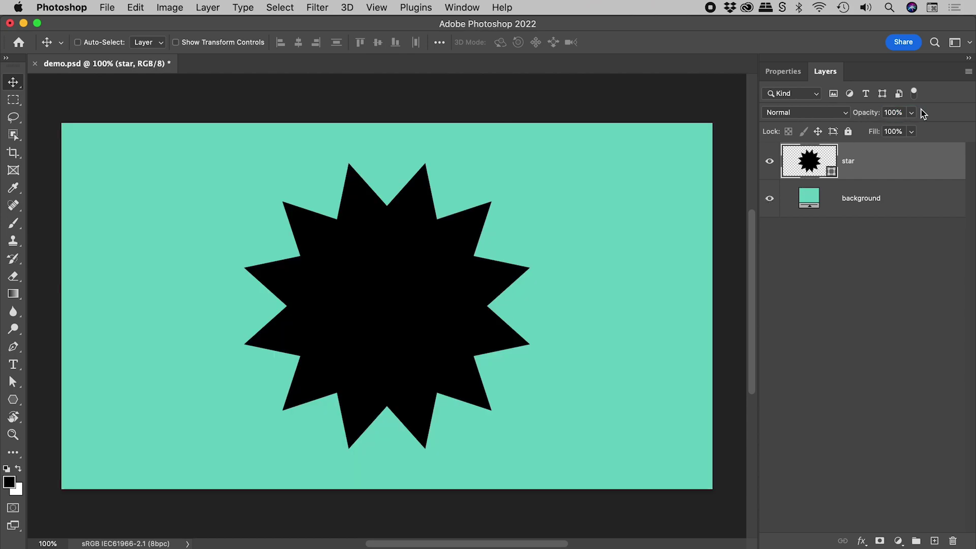
# Step: Open the star's Color Picker, try darker teals, then sample the background teal #6dd4c4
pyautogui.doubleClick(812, 166)
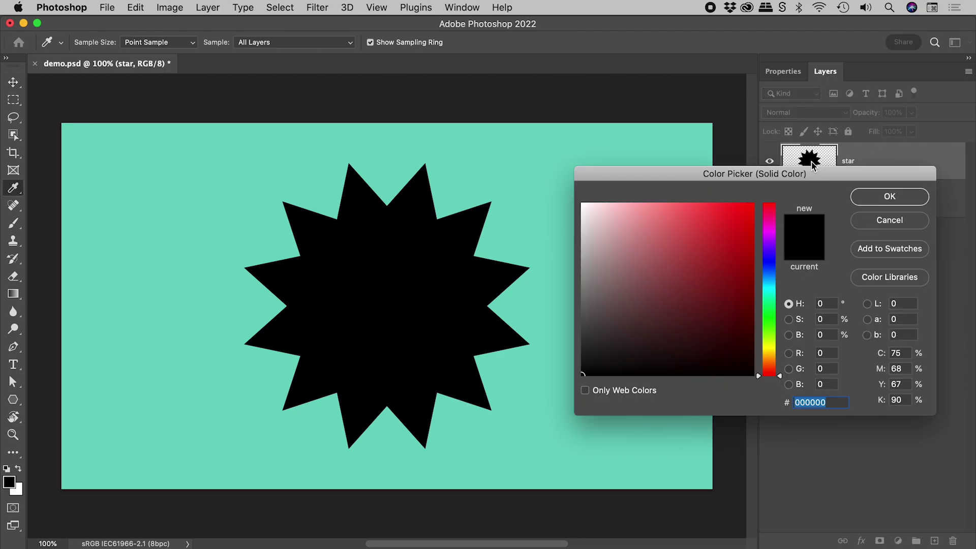
pyautogui.click(495, 145)
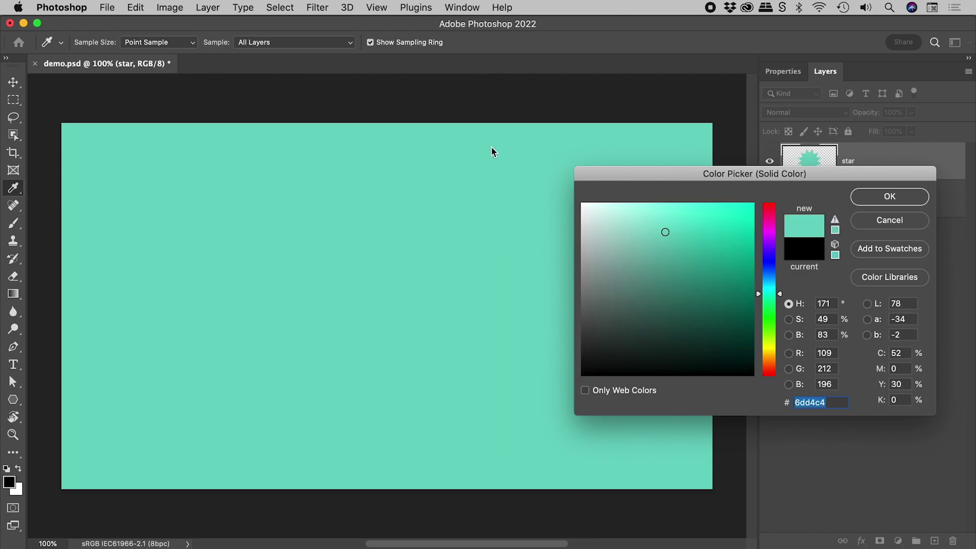
pyautogui.click(628, 277)
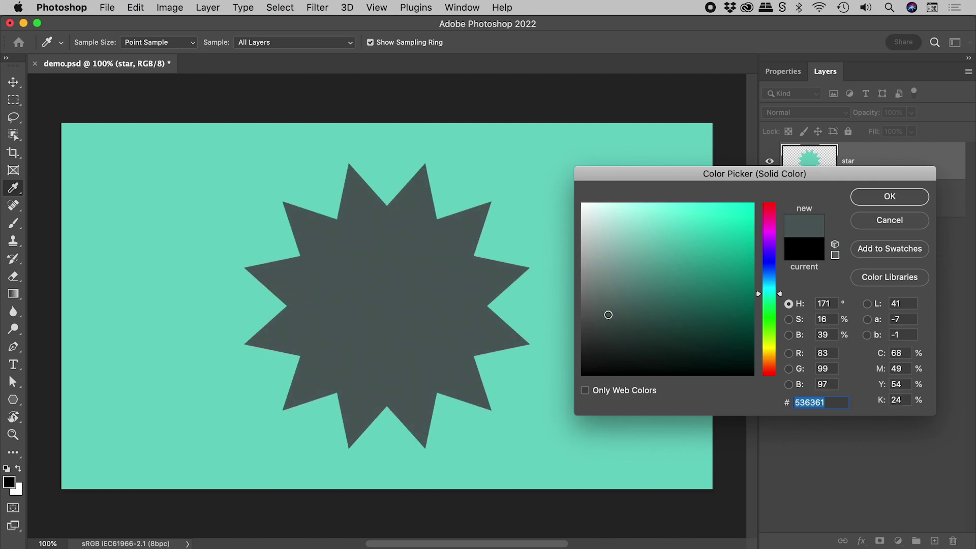
pyautogui.moveTo(628, 276)
pyautogui.mouseDown()
pyautogui.moveTo(651, 277)
pyautogui.moveTo(638, 303)
pyautogui.moveTo(674, 322)
pyautogui.mouseUp()
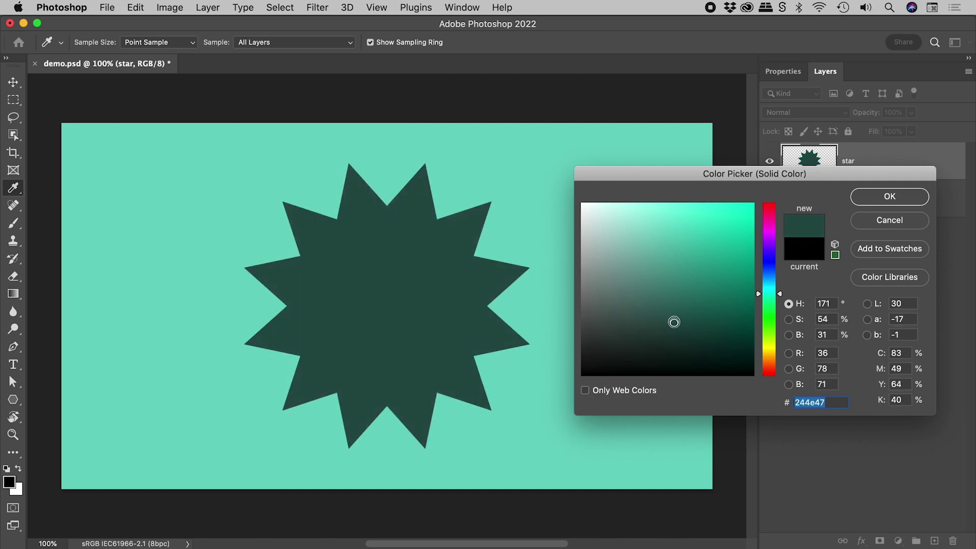
pyautogui.click(525, 172)
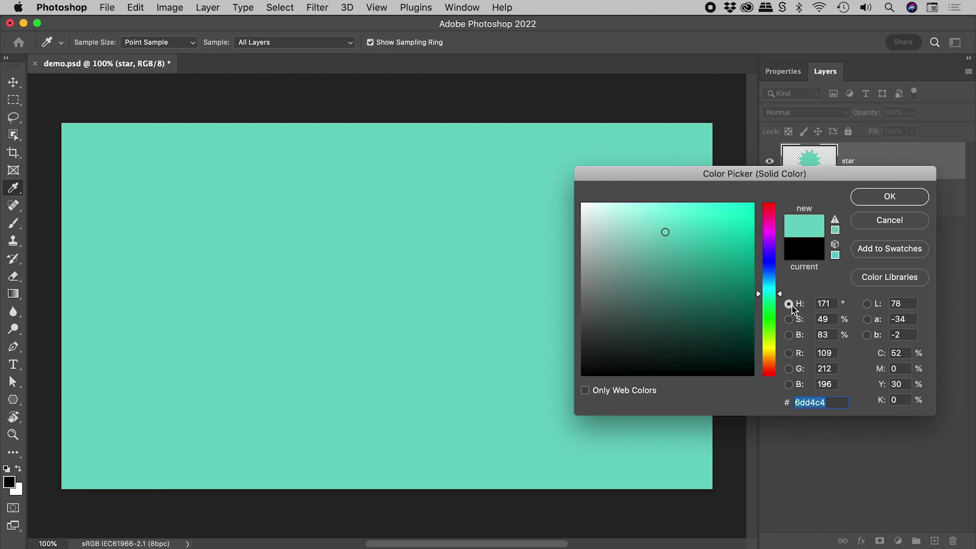
# Step: Use brightness (B) mode to darken the star to 35% brightness, giving teal #2e5a53
pyautogui.click(788, 335)
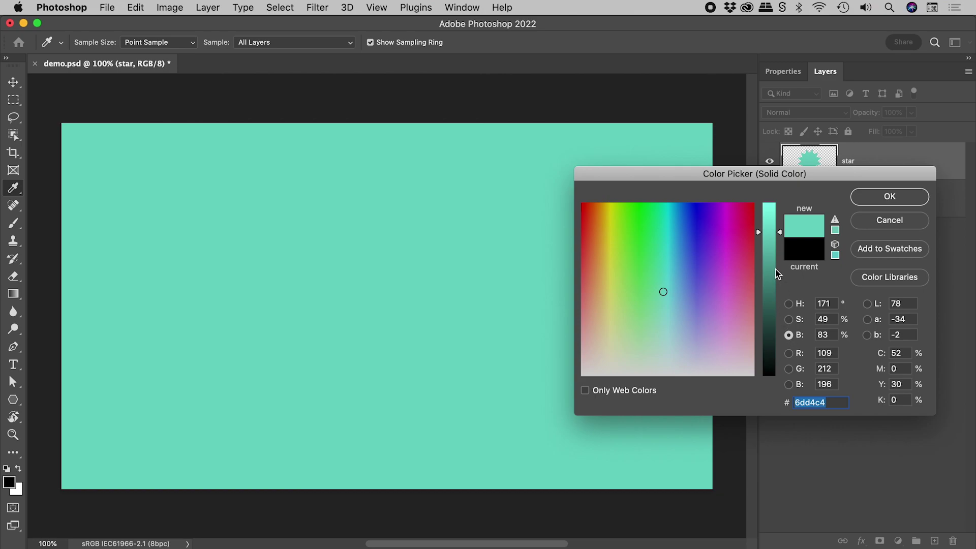
pyautogui.moveTo(771, 258)
pyautogui.mouseDown()
pyautogui.moveTo(764, 332)
pyautogui.moveTo(771, 275)
pyautogui.moveTo(768, 313)
pyautogui.mouseUp()
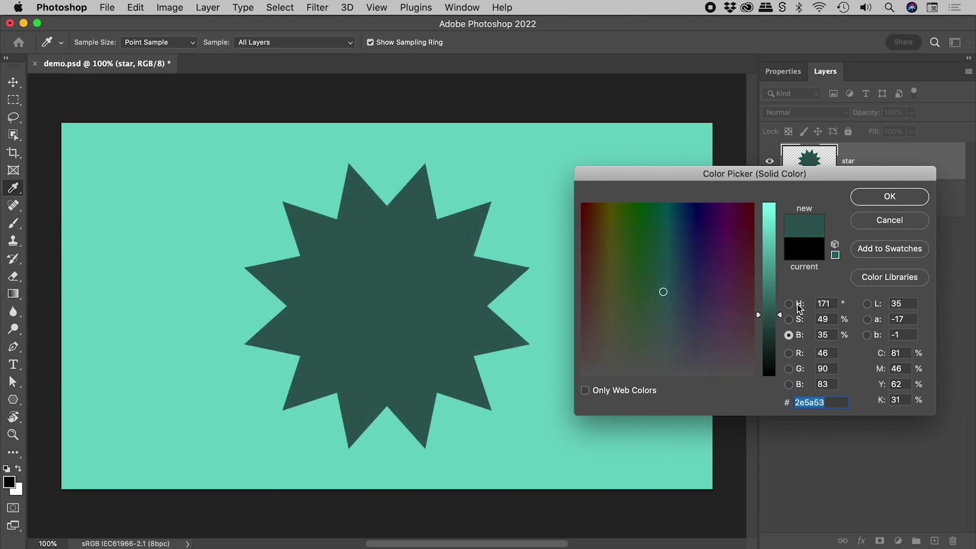
# Step: Select the H radio button so the Color Picker shows hue mode, keeping #2e5a53
pyautogui.click(790, 303)
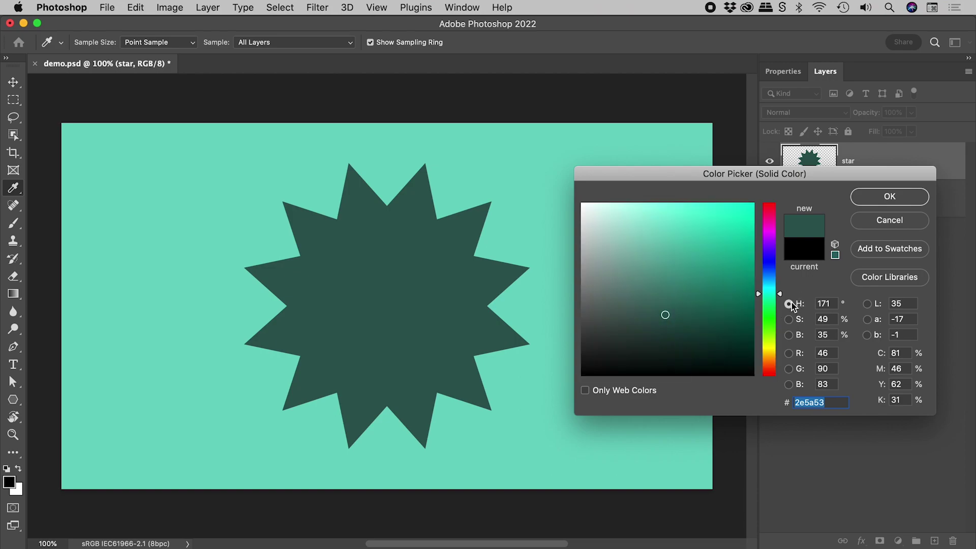